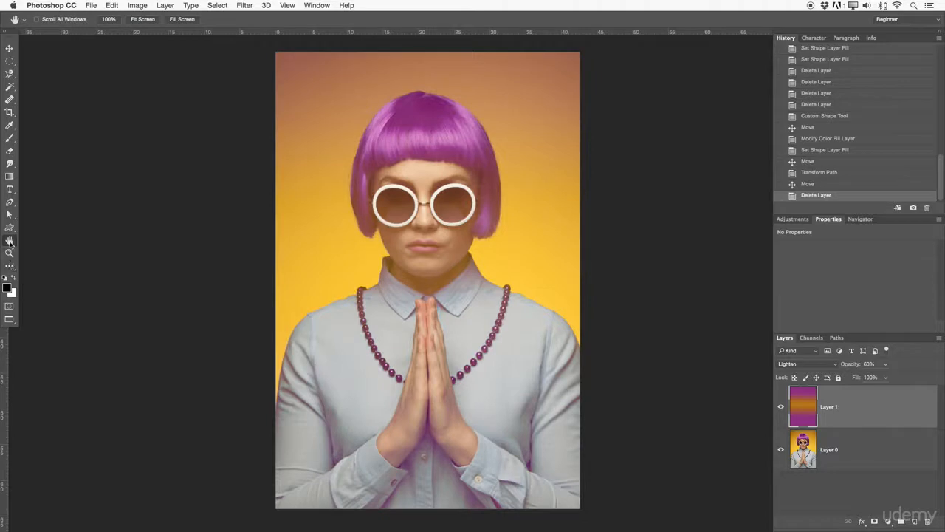
Cycle through the available screen modes, panning around the portrait, and return to the standard view
left_click_drag(404, 281, 406, 171)
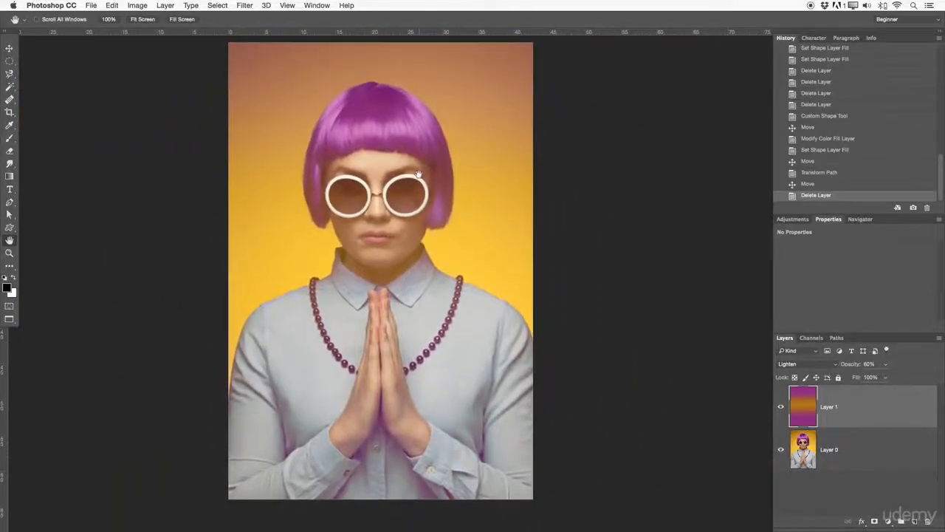
key("f")
key("f")
left_click_drag(425, 200, 422, 255)
key("f")
left_click_drag(399, 339, 377, 455)
left_click_drag(295, 306, 288, 330)
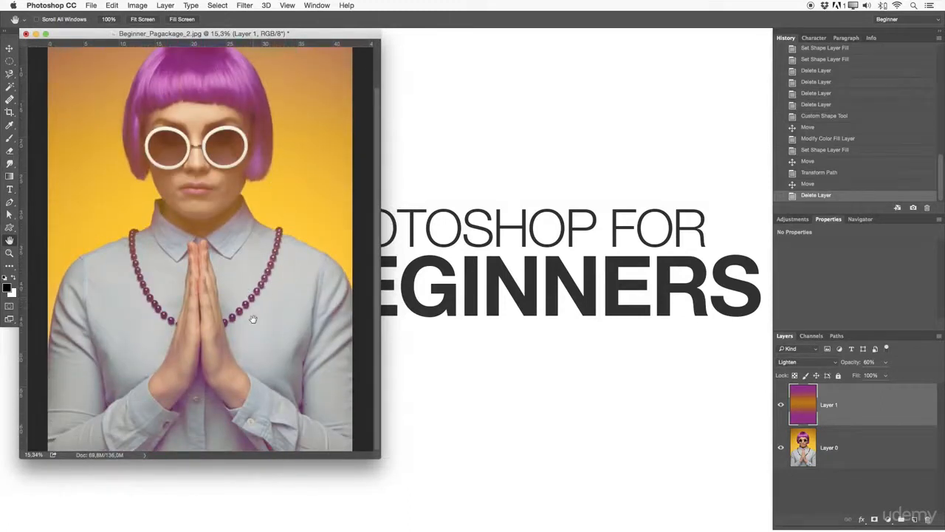
key("f")
left_click_drag(423, 277, 403, 278)
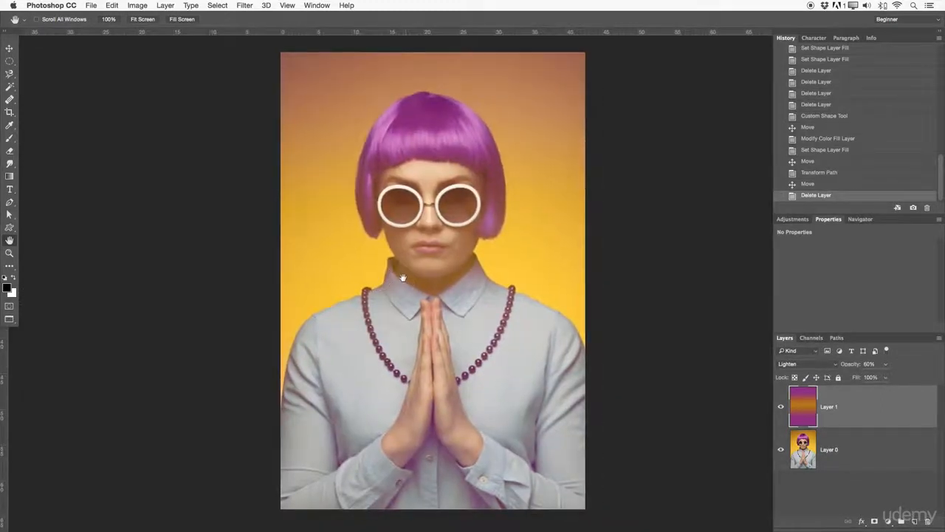
Trace a rough Magnetic Lasso selection over the face, from the hair fringe down to the collar
left_click(9, 77)
left_click(10, 74)
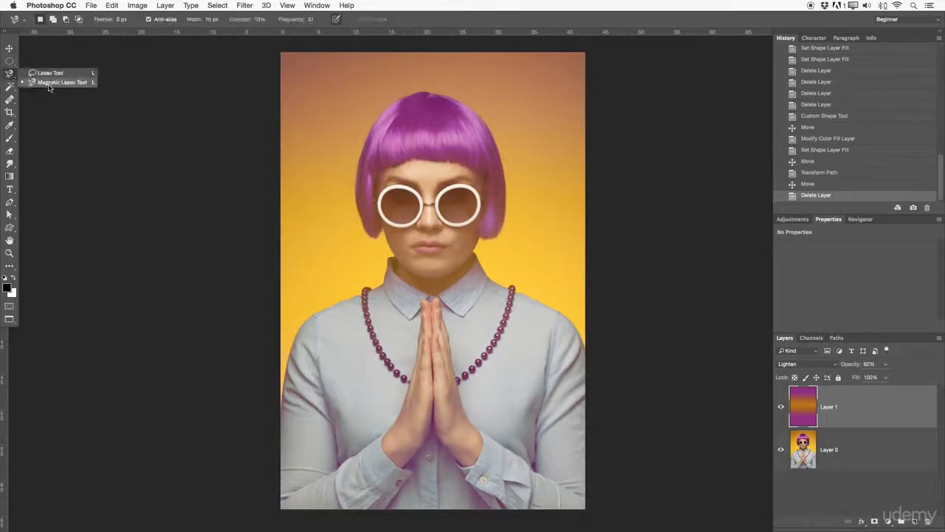
left_click(51, 84)
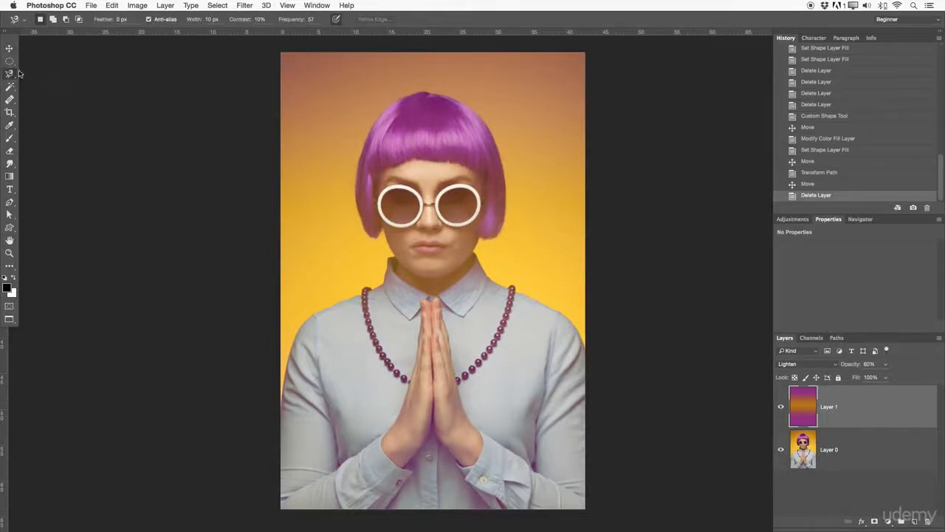
left_click(387, 179)
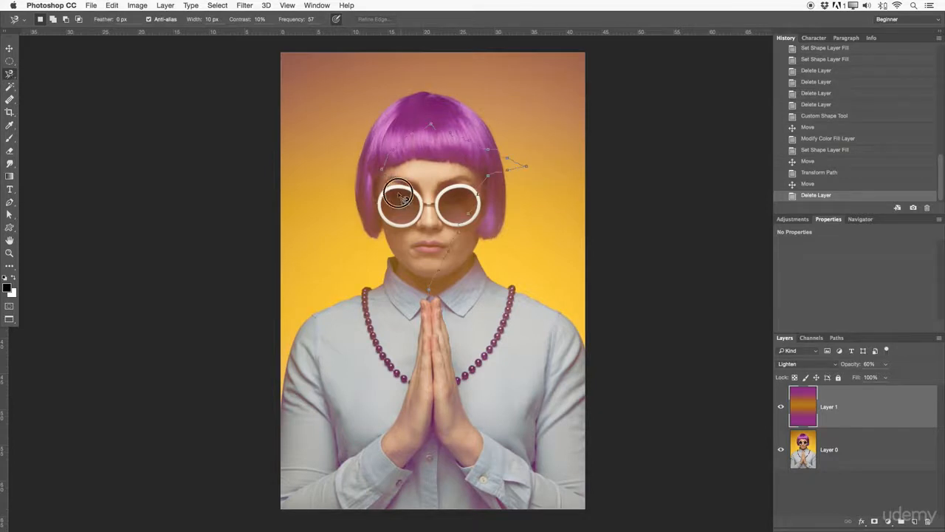
left_click(374, 173)
Try moving the selected part of Layer 1 across the face with the Move tool, and undo the move
key("z")
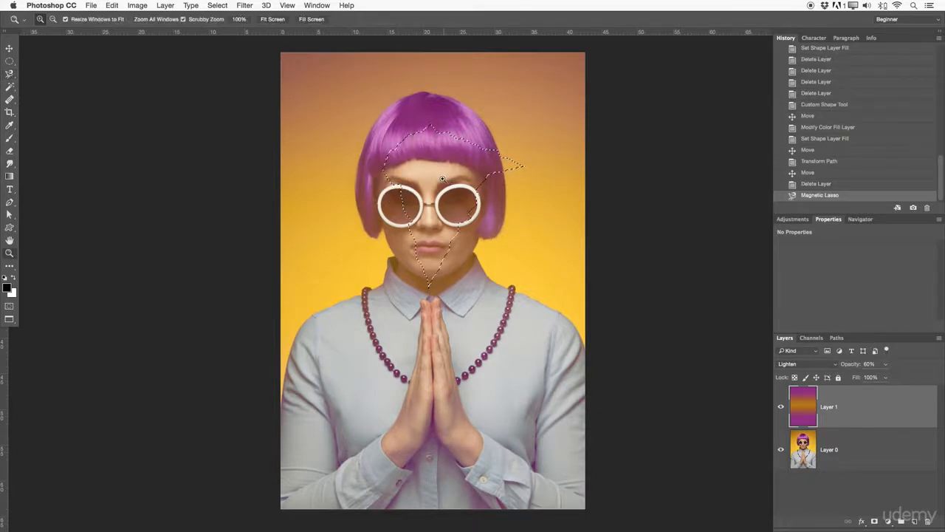
left_click_drag(443, 178, 512, 173)
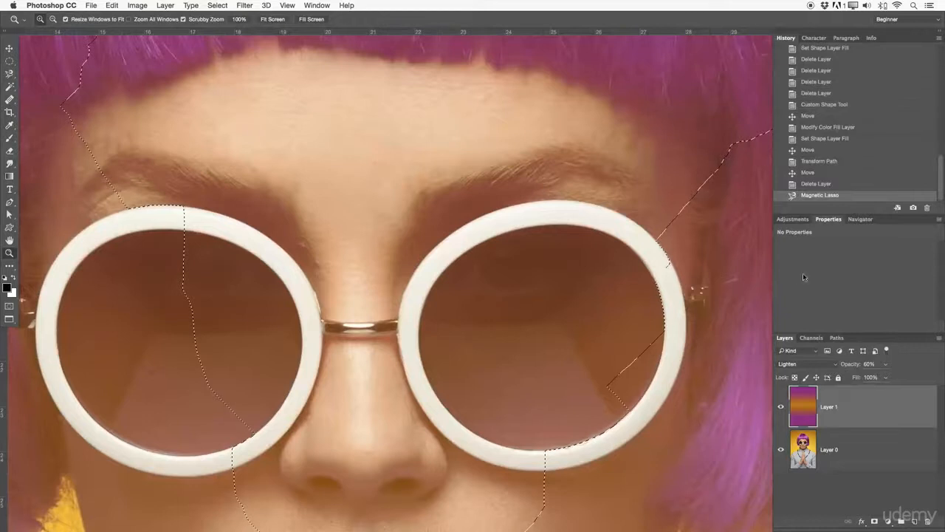
left_click(9, 48)
left_click_drag(178, 125, 307, 171)
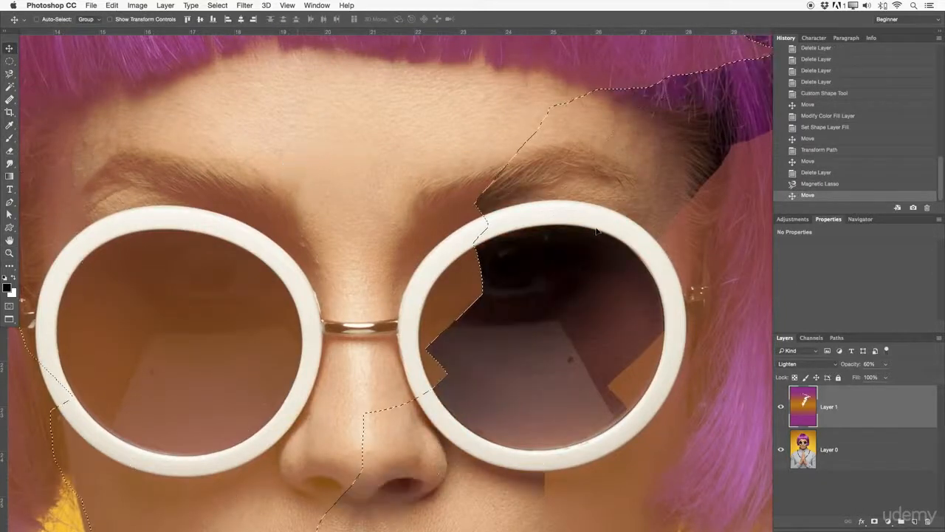
key("ctrl+z")
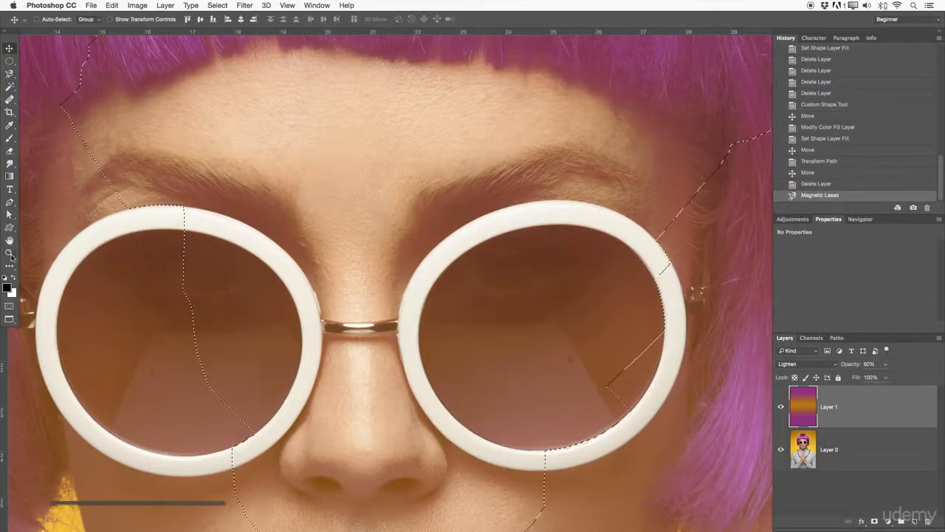
Deselect the lasso selection on the portrait
left_click_drag(512, 209, 487, 169)
left_click_drag(352, 251, 428, 175)
left_click_drag(156, 354, 388, 253)
key("super+d")
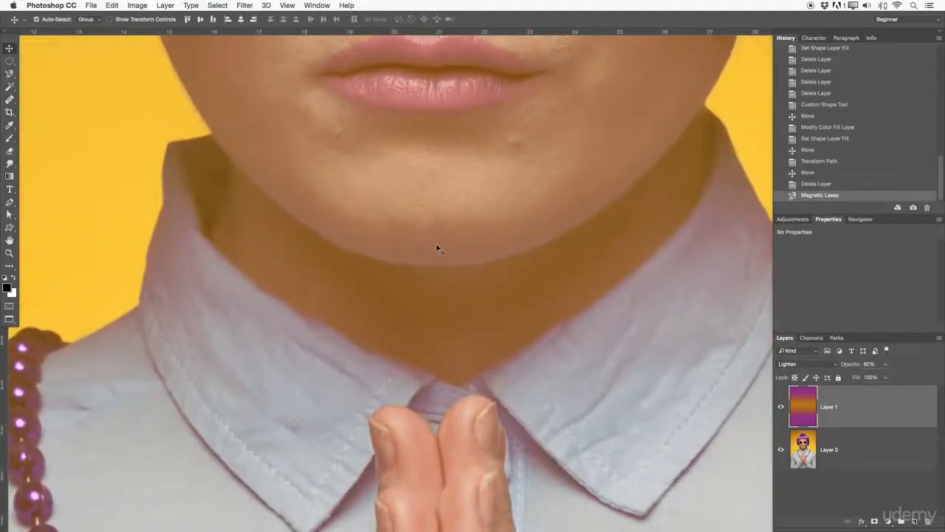
Examine the portrait's collar, glasses and hair up close and zoom back out to the upper body
left_click_drag(337, 177, 459, 276)
left_click_drag(338, 99, 437, 355)
left_click_drag(435, 156, 401, 365)
left_click_drag(353, 285, 380, 344)
left_click_drag(606, 86, 502, 236)
left_click_drag(761, 316, 453, 169)
left_click_drag(510, 285, 517, 185)
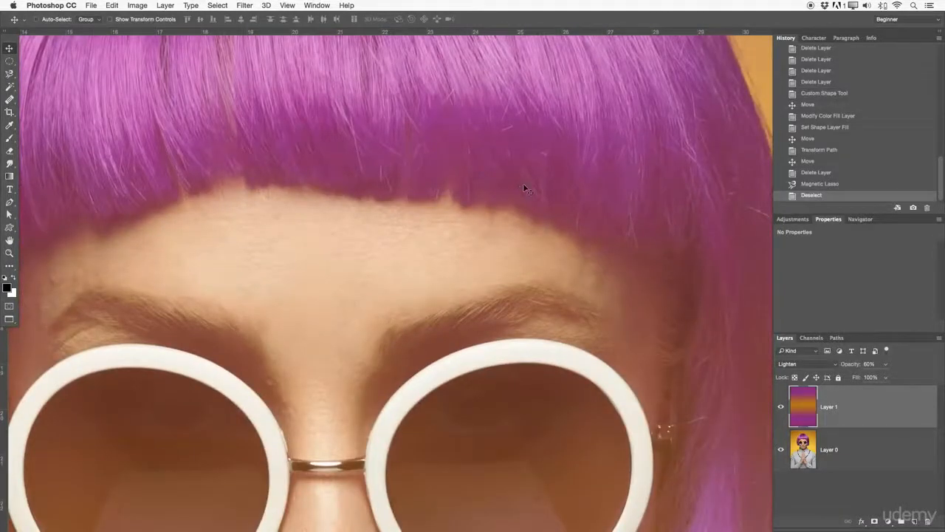
key("z")
left_click_drag(522, 229, 477, 226)
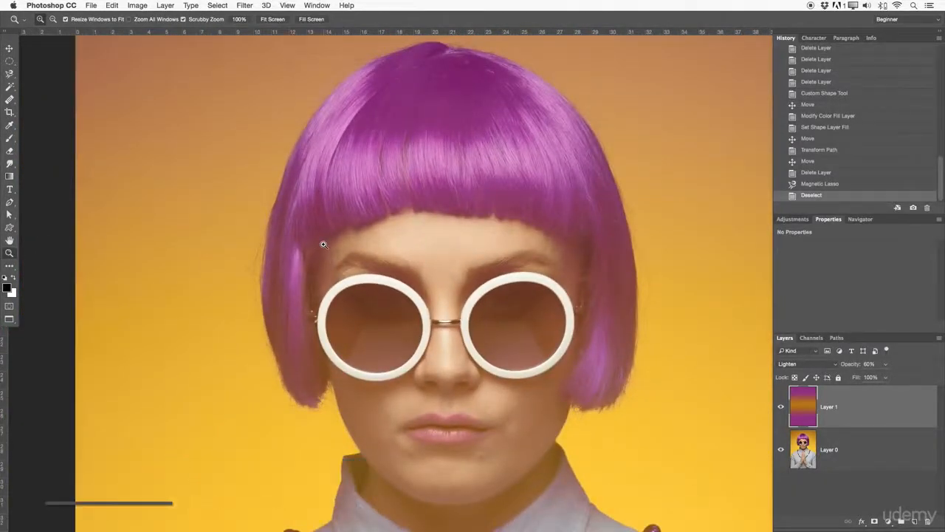
left_click_drag(406, 240, 391, 255)
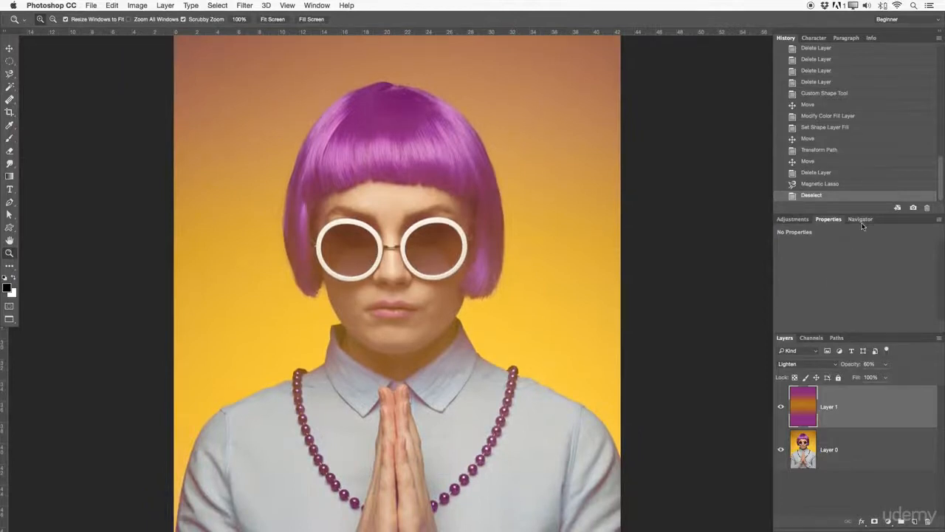
Switch between the Navigator and the Adjustments views, leaving the available adjustments displayed
left_click(860, 220)
left_click(793, 219)
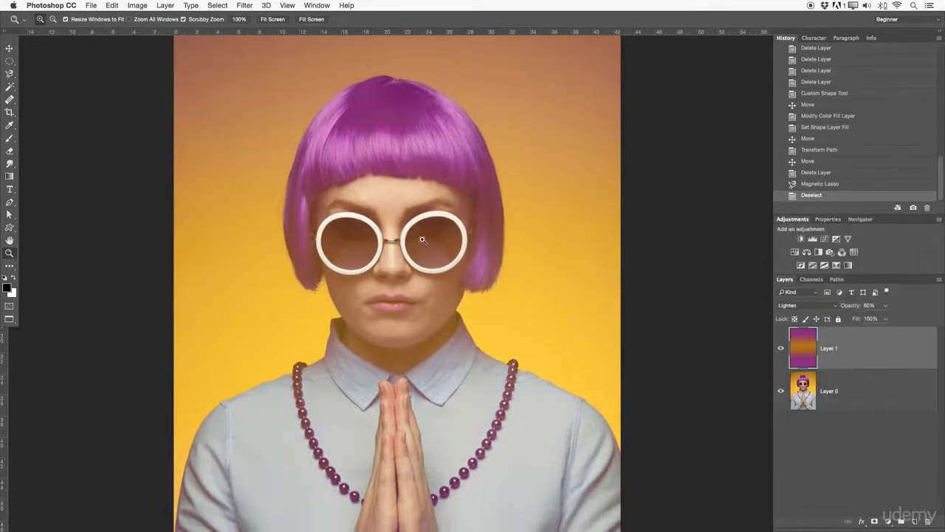
left_click(860, 219)
left_click(793, 219)
mouse_move(379, 218)
left_mouse_down()
mouse_move(398, 221)
mouse_move(365, 209)
mouse_move(372, 211)
left_mouse_up()
left_click_drag(395, 254, 544, 177)
key("space")
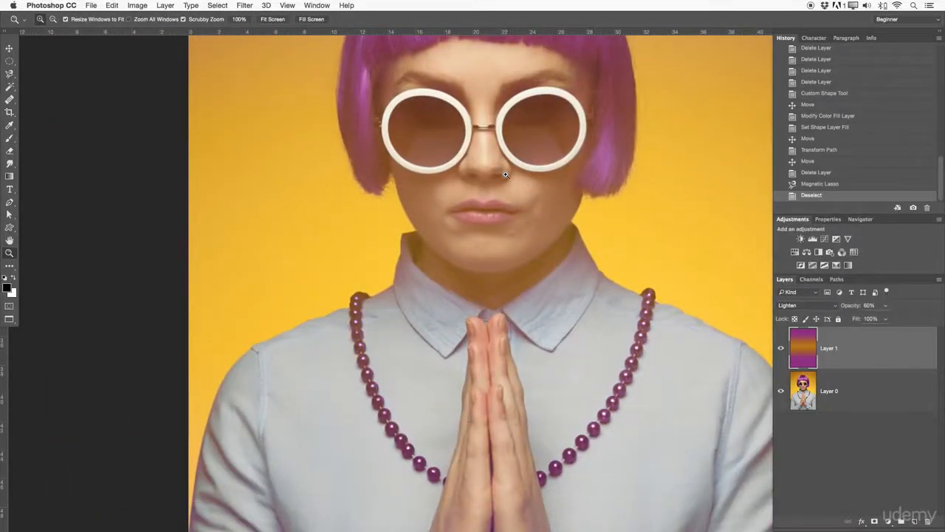
left_click_drag(508, 175, 448, 187)
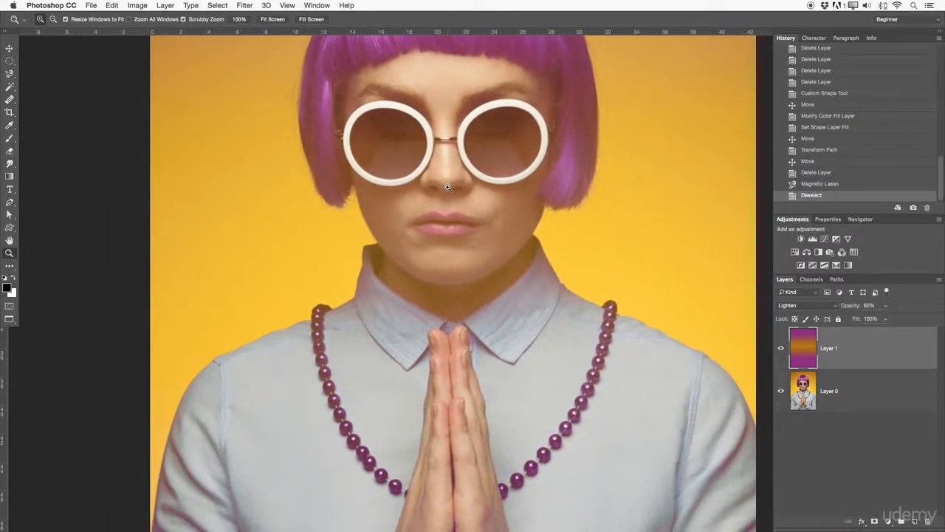
left_click_drag(472, 199, 458, 202)
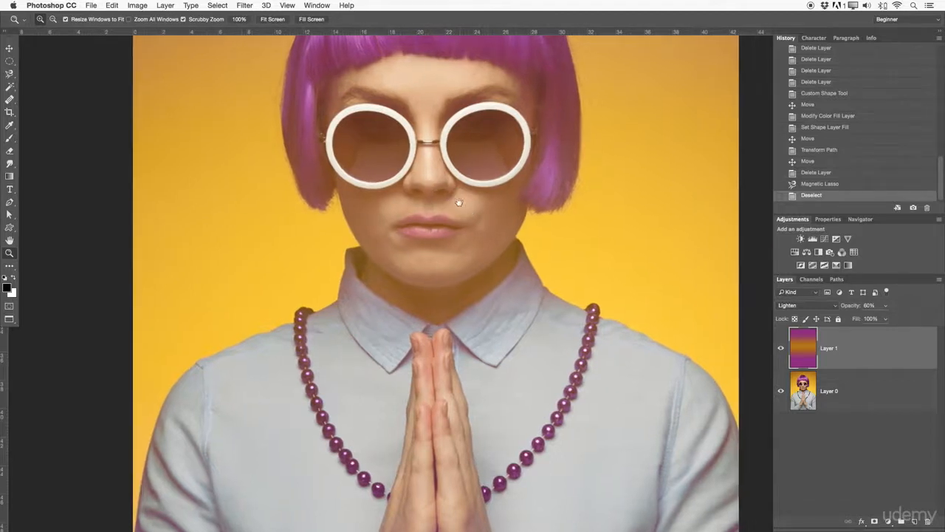
Review the extra tools in an enlarged Customize Toolbar window and accept the toolbar setup
left_click(10, 268)
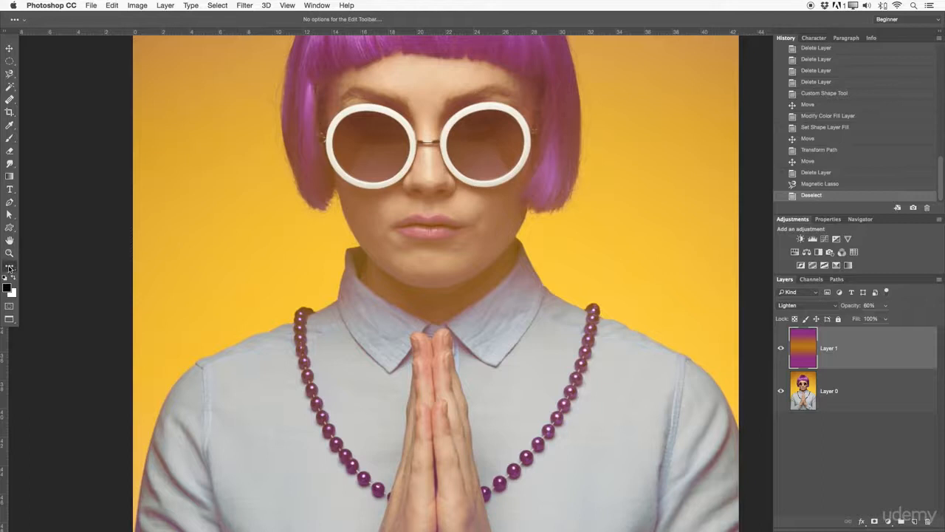
left_click(11, 268)
left_click(53, 244)
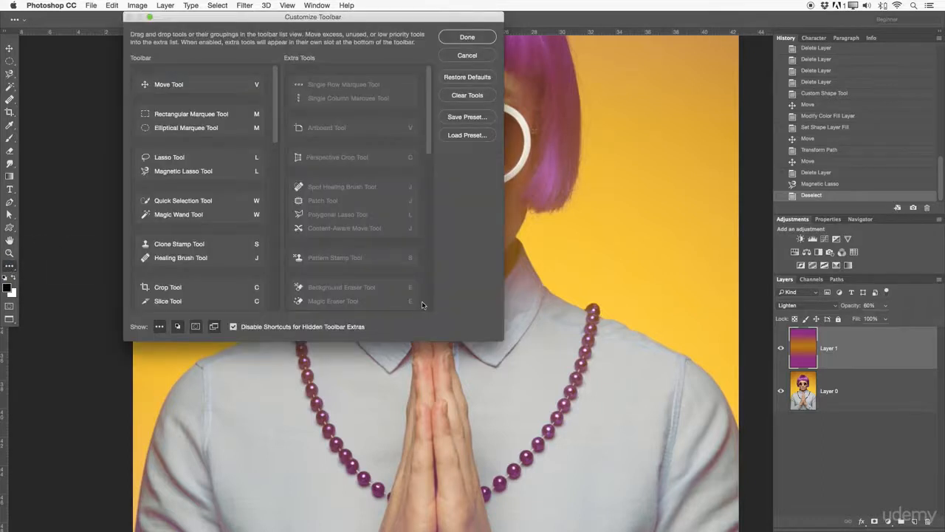
left_click_drag(495, 343, 608, 486)
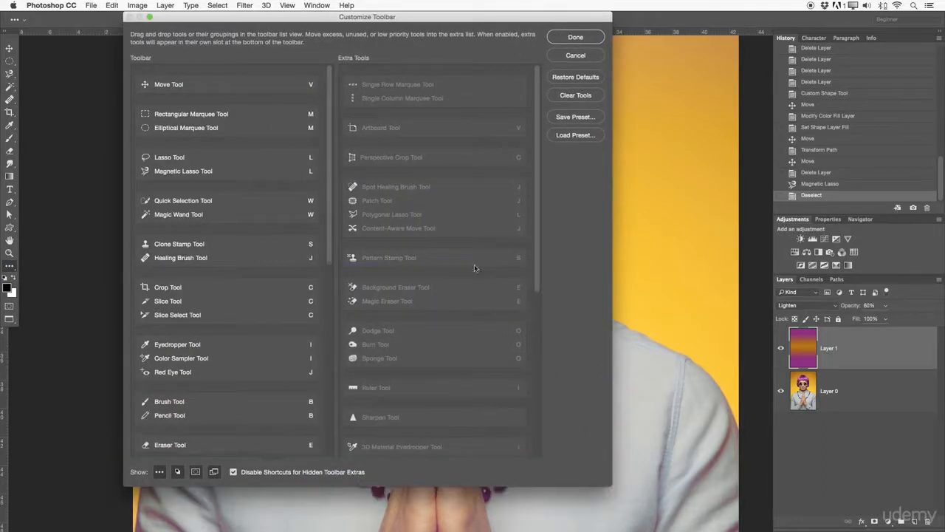
scroll(543, 222, "down", 2)
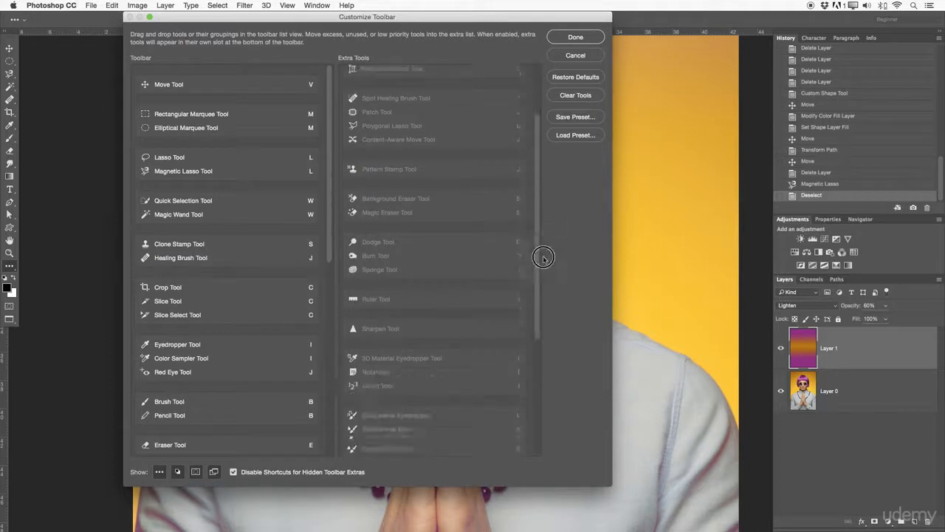
scroll(531, 190, "up", 2)
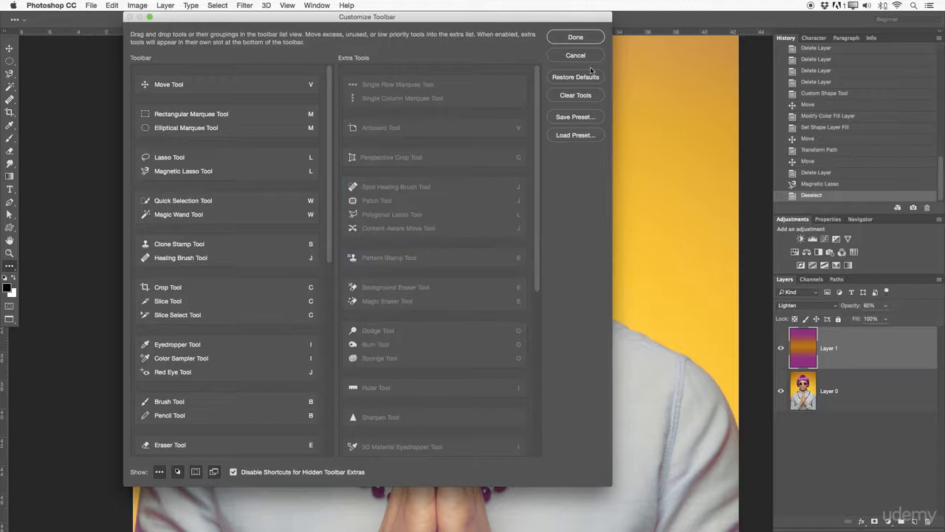
left_click(583, 41)
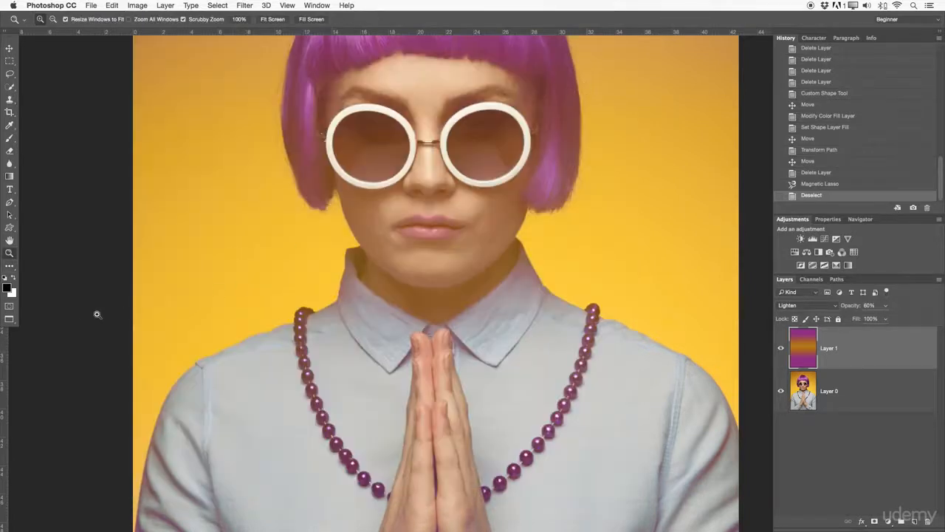
Set the foreground color to dark red, hex bb0000
left_click(8, 289)
left_click_drag(636, 138, 441, 159)
left_click(510, 215)
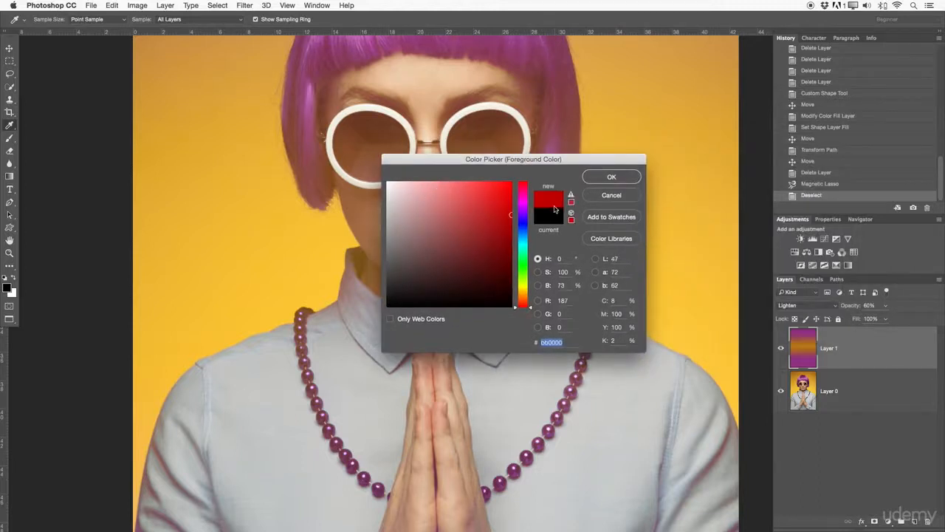
left_click(606, 174)
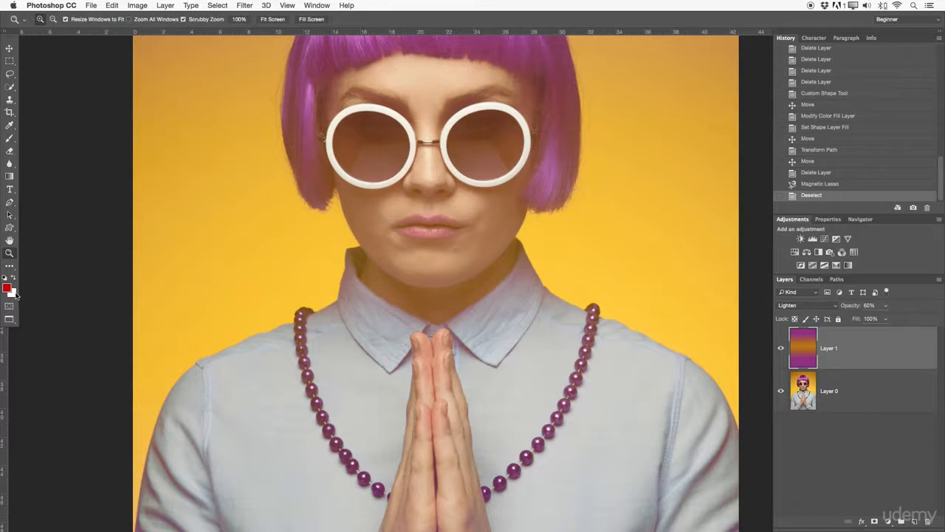
Reset the foreground and background colors to the default black and white, and swap them back and forth once
key("d")
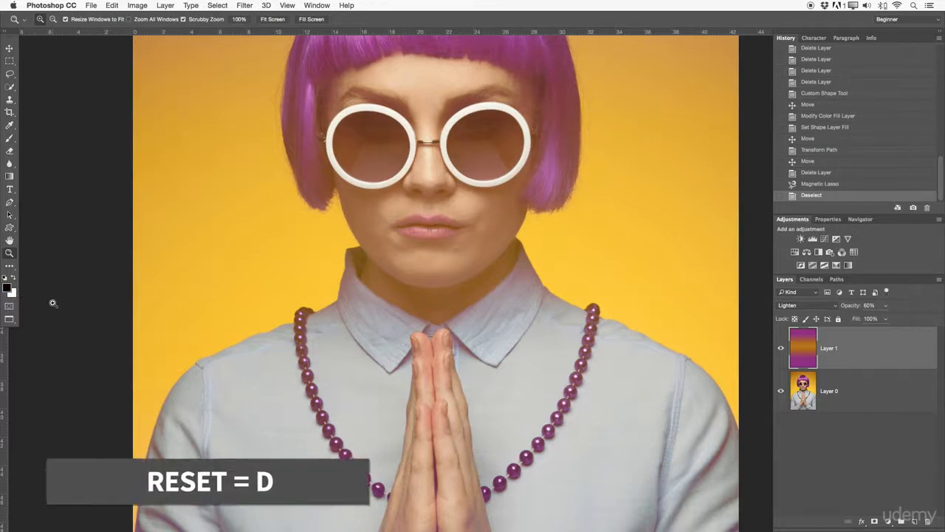
key("x")
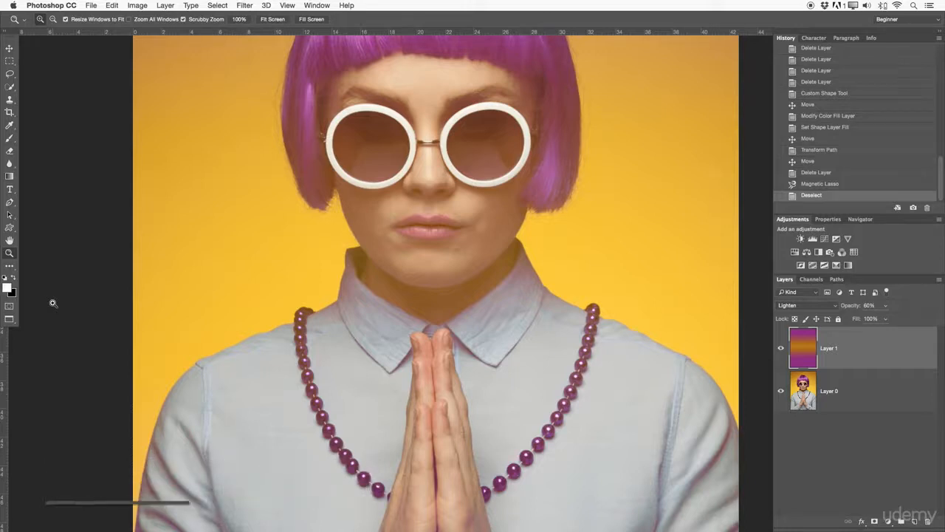
key("x")
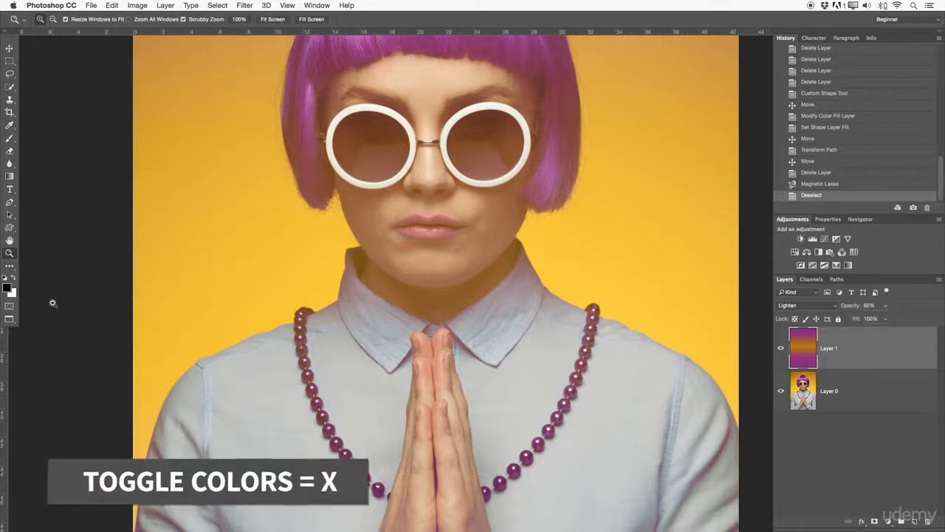
Enter Quick Mask mode and brush a faint mask over the woman's face at 20% opacity
left_click(9, 307)
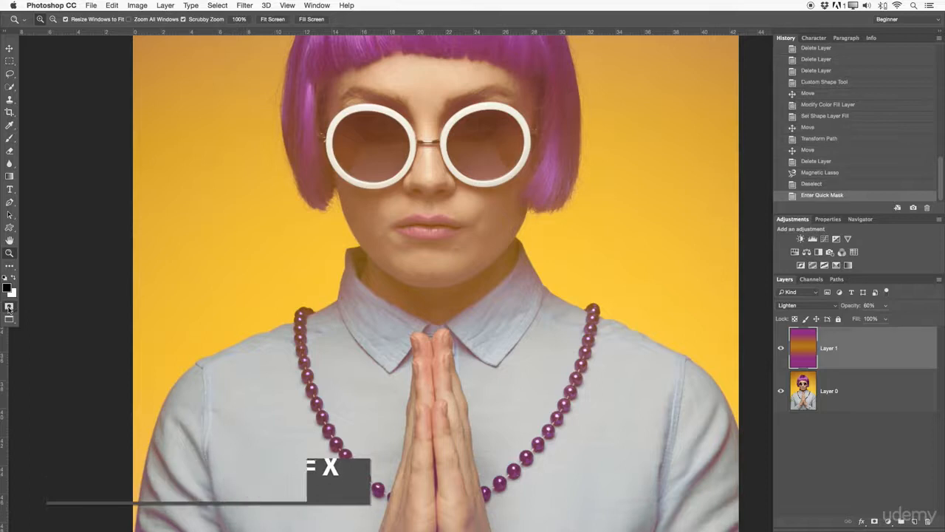
mouse_move(228, 289)
left_mouse_down()
mouse_move(388, 247)
mouse_move(221, 298)
left_mouse_up()
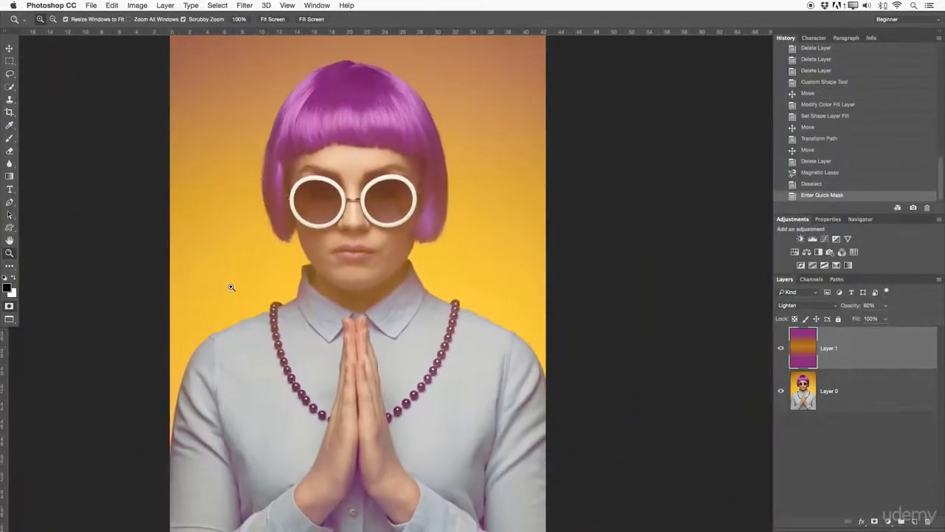
key("b")
mouse_move(372, 166)
left_mouse_down()
mouse_move(308, 249)
mouse_move(342, 300)
mouse_move(333, 262)
mouse_move(369, 190)
mouse_move(306, 259)
mouse_move(317, 183)
left_mouse_up()
Set the brush size to 1100 px and its opacity to 100%
key("]")
key("]")
key("]")
key("]")
key("]")
key("]")
key("]")
key("]")
key("]")
key("]")
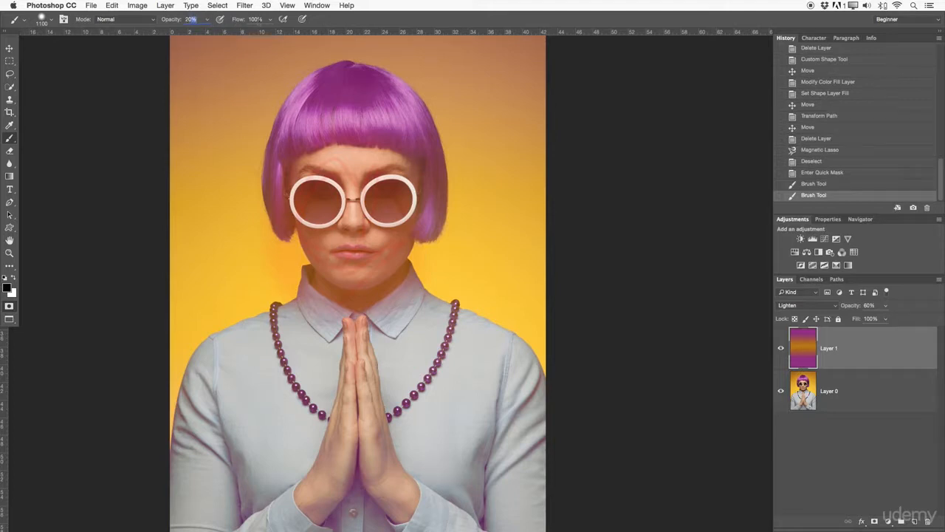
key("Return")
Paint the mask over the woman's whole head and collar, and exit Quick Mask mode to convert it into a selection
left_click_drag(310, 147, 391, 221)
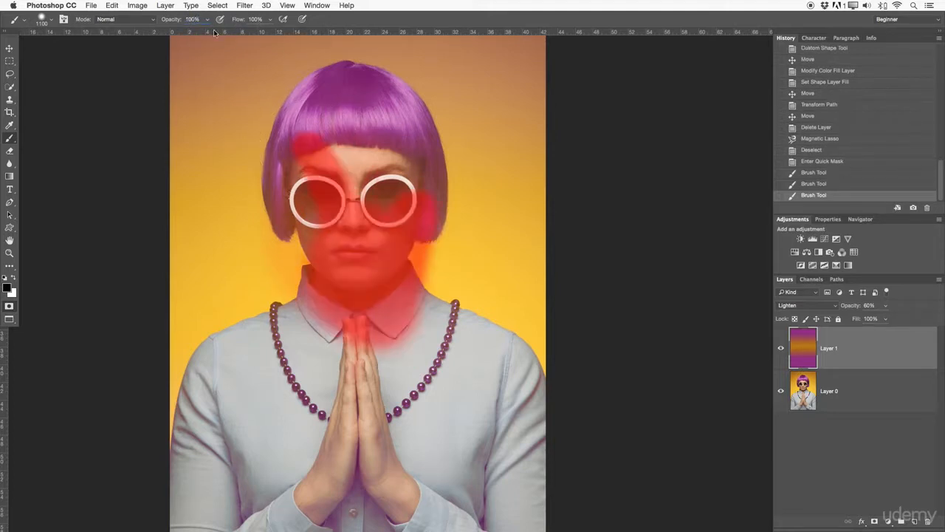
mouse_move(347, 166)
left_mouse_down()
mouse_move(403, 187)
mouse_move(274, 222)
mouse_move(443, 185)
mouse_move(295, 148)
mouse_move(406, 144)
mouse_move(487, 207)
left_mouse_up()
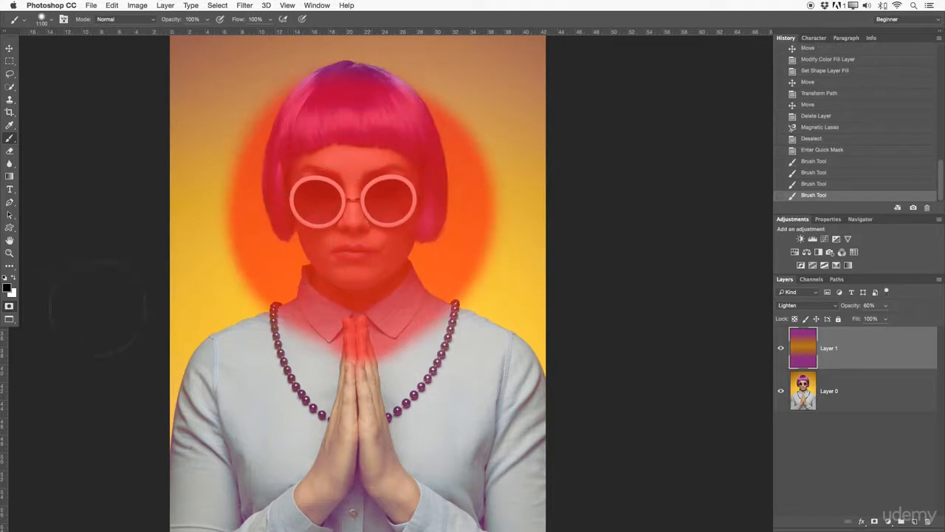
left_click(9, 306)
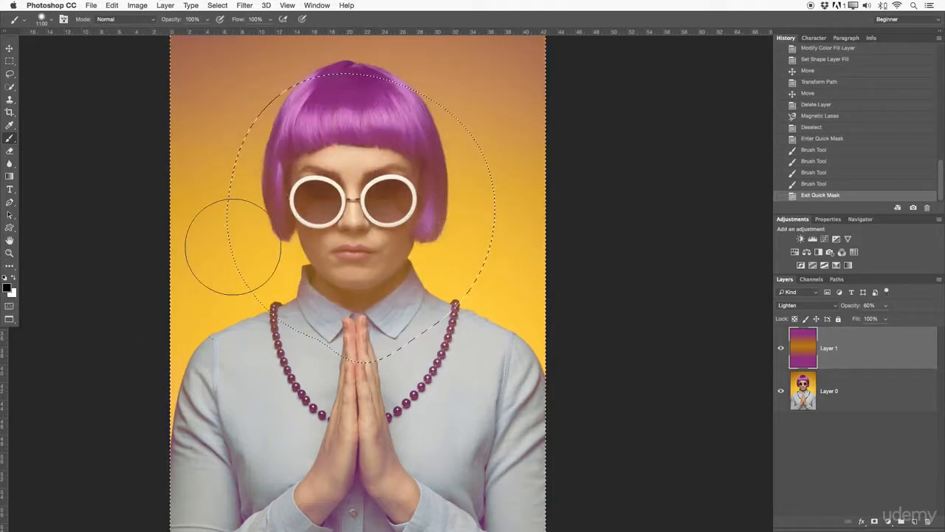
Re-enter Quick Mask mode to show the mask over the head, exit it again and deselect the selection
left_click(10, 307)
key("super+space")
left_click_drag(332, 225, 301, 229)
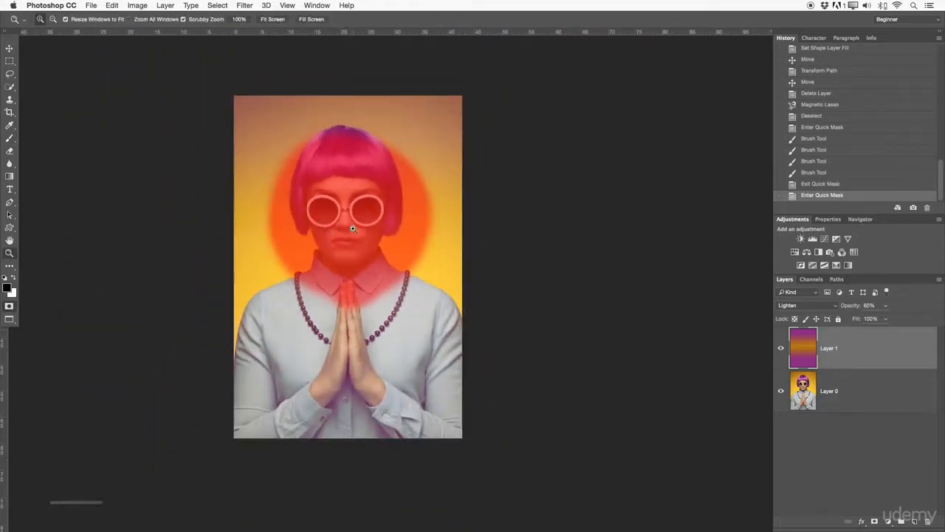
key("q")
key("super+d")
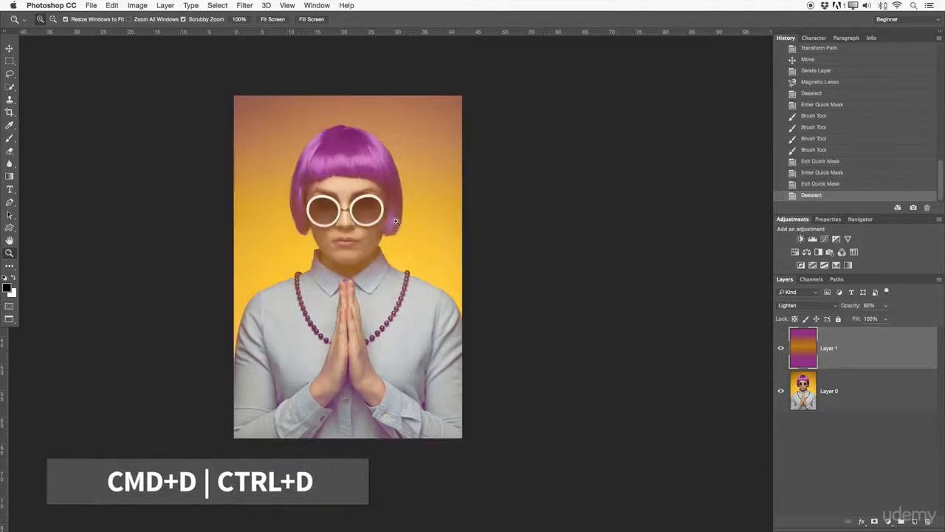
Enter Quick Mask mode without a selection, activate the Brush tool and give the brush a hard edge
left_click(9, 307)
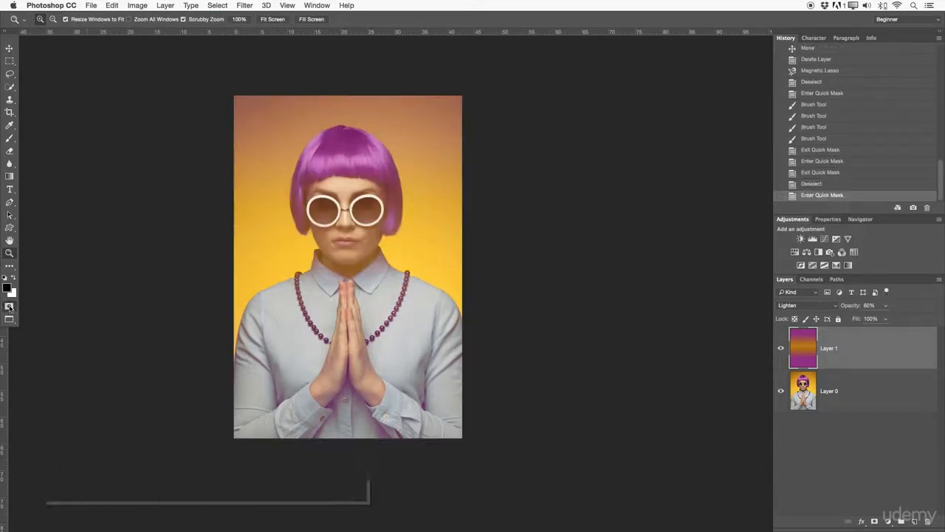
left_click(10, 139)
key("bracketleft")
key("bracketleft")
key("bracketleft")
key("bracketleft")
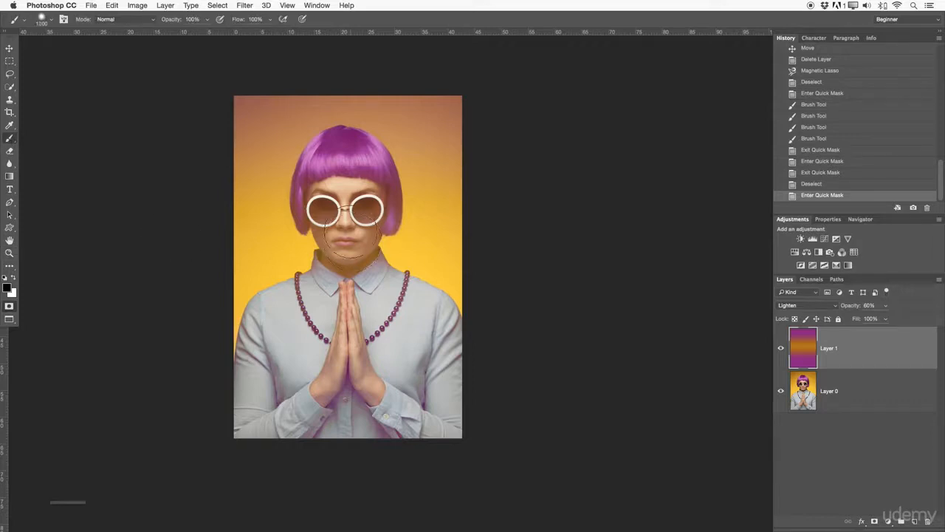
mouse_move(347, 235)
left_mouse_down()
mouse_move(396, 256)
mouse_move(388, 344)
left_mouse_up()
left_click_drag(355, 228, 539, 276)
left_click(544, 276)
key("b")
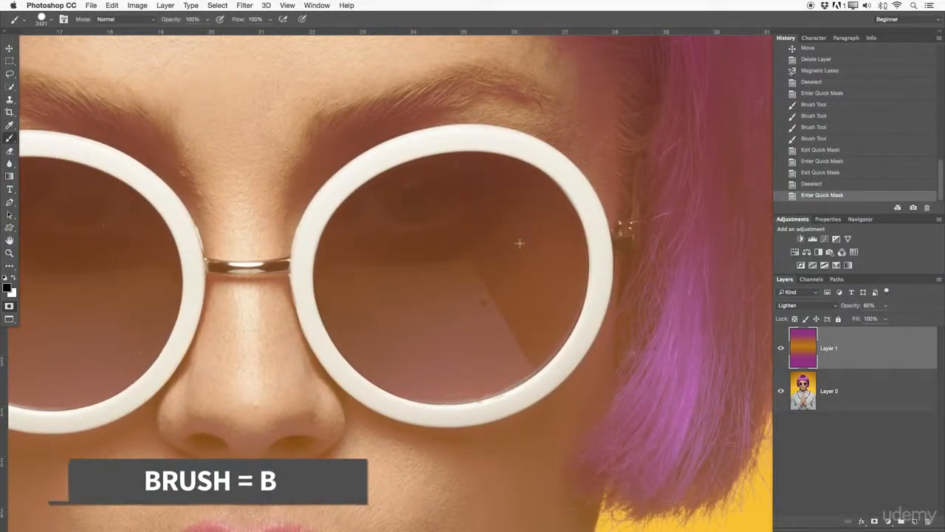
Reduce the brush size to 125 px for painting inside the sunglasses lens
mouse_move(522, 241)
left_mouse_down()
mouse_move(369, 228)
mouse_move(210, 260)
left_mouse_up()
mouse_move(517, 295)
left_mouse_down()
mouse_move(300, 312)
mouse_move(330, 303)
left_mouse_up()
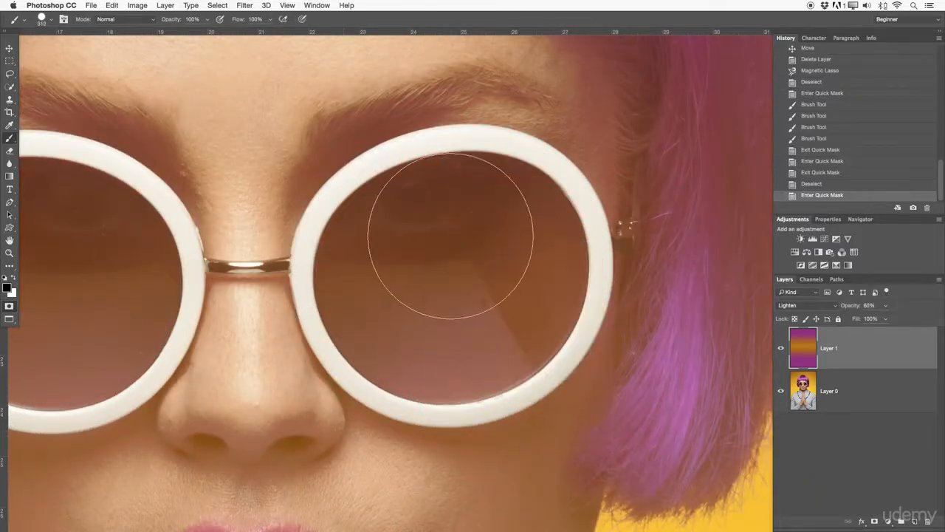
key("[")
key("[")
key("[")
key("[")
key("[")
key("[")
Paint the mask over the sunglasses lens nearest the loose hair strands, and exit Quick Mask mode to convert it into a selection
mouse_move(468, 223)
left_mouse_down()
mouse_move(456, 201)
mouse_move(429, 187)
mouse_move(397, 199)
mouse_move(358, 231)
mouse_move(347, 270)
mouse_move(393, 344)
mouse_move(531, 283)
mouse_move(444, 197)
mouse_move(456, 274)
mouse_move(501, 243)
mouse_move(508, 224)
mouse_move(454, 191)
mouse_move(489, 183)
mouse_move(439, 181)
mouse_move(500, 194)
mouse_move(497, 186)
mouse_move(541, 212)
mouse_move(555, 254)
mouse_move(542, 319)
mouse_move(557, 271)
mouse_move(536, 333)
mouse_move(480, 370)
mouse_move(426, 369)
mouse_move(365, 344)
mouse_move(339, 298)
mouse_move(340, 276)
mouse_move(345, 314)
mouse_move(430, 380)
mouse_move(497, 359)
mouse_move(513, 339)
mouse_move(466, 375)
mouse_move(504, 361)
mouse_move(533, 322)
mouse_move(522, 286)
mouse_move(356, 267)
mouse_move(347, 254)
mouse_move(386, 188)
mouse_move(423, 168)
mouse_move(446, 178)
mouse_move(376, 198)
mouse_move(344, 241)
mouse_move(378, 284)
left_mouse_up()
mouse_move(413, 209)
left_mouse_down()
mouse_move(454, 177)
mouse_move(489, 169)
mouse_move(547, 205)
mouse_move(561, 251)
left_mouse_up()
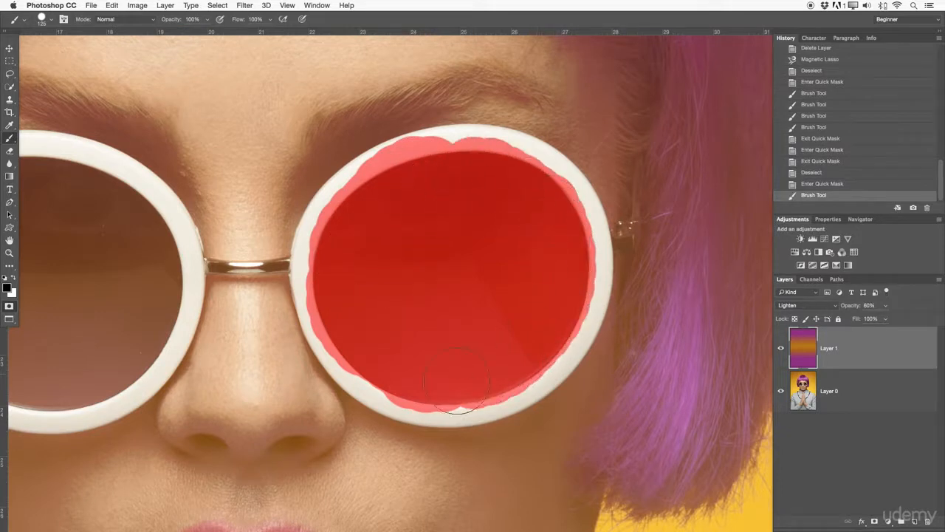
left_click_drag(338, 279, 346, 259)
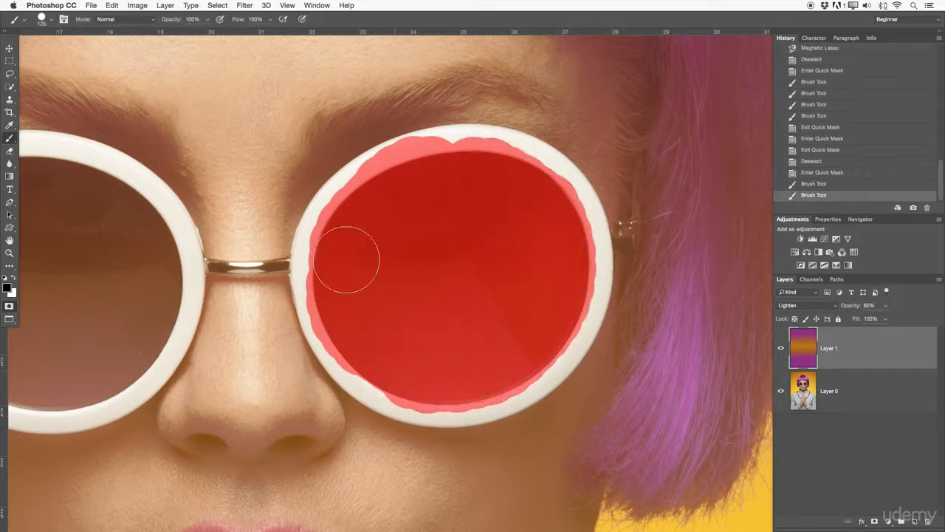
left_click(389, 367)
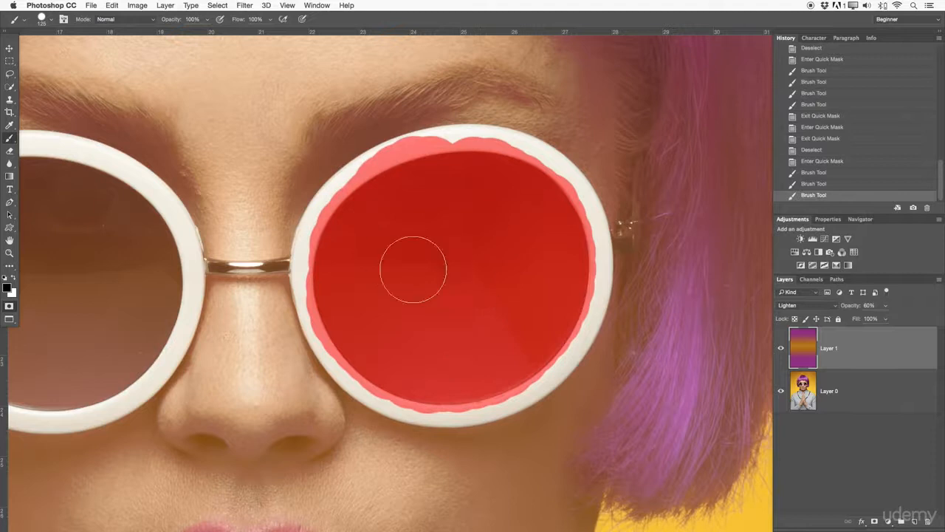
left_click(9, 307)
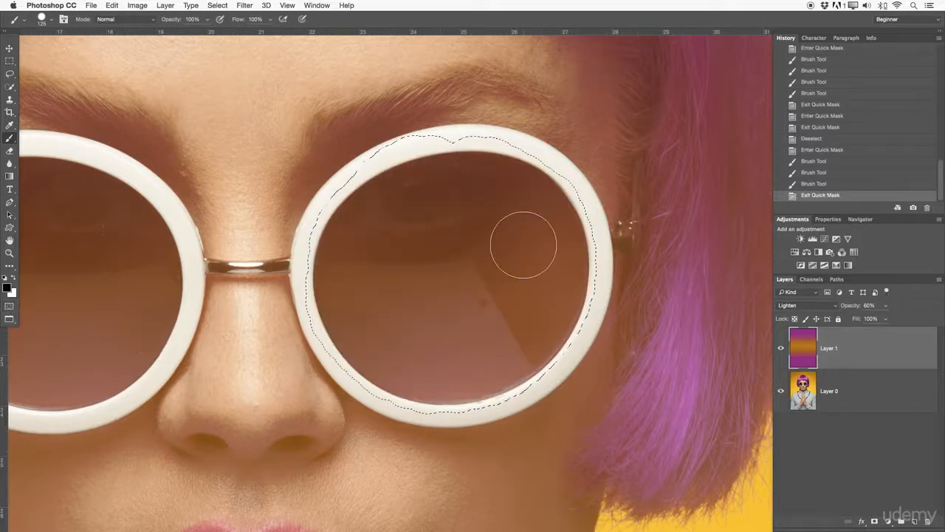
Add a new empty layer above Layer 1 and deselect the lens selection
key("z")
left_click_drag(522, 242, 477, 247)
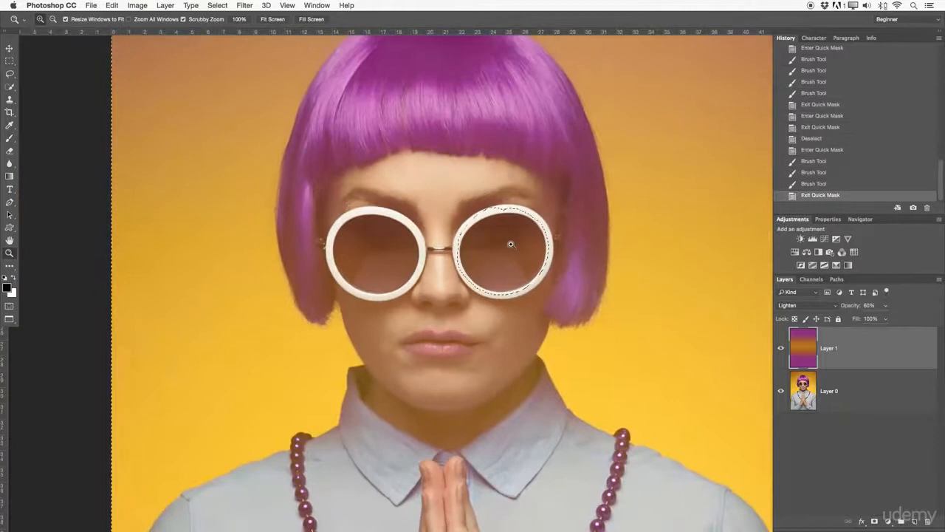
left_click(914, 522)
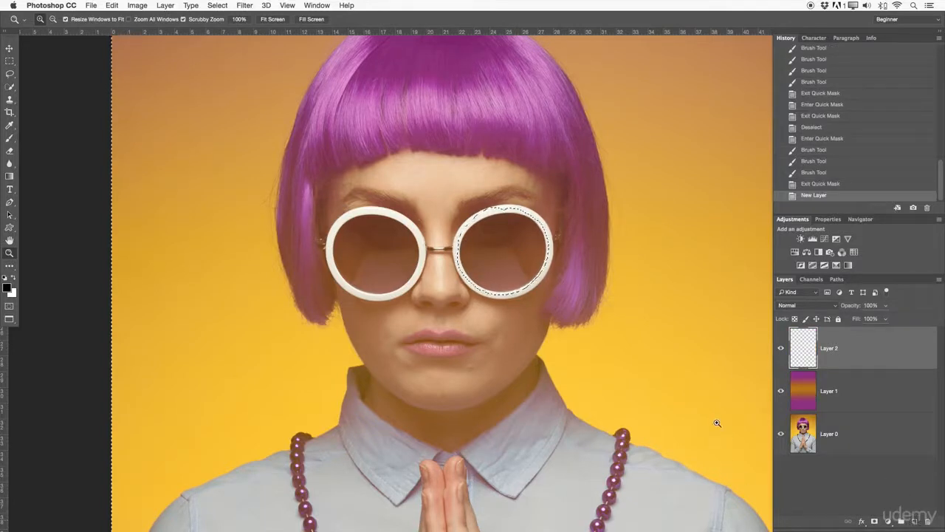
key("super+d")
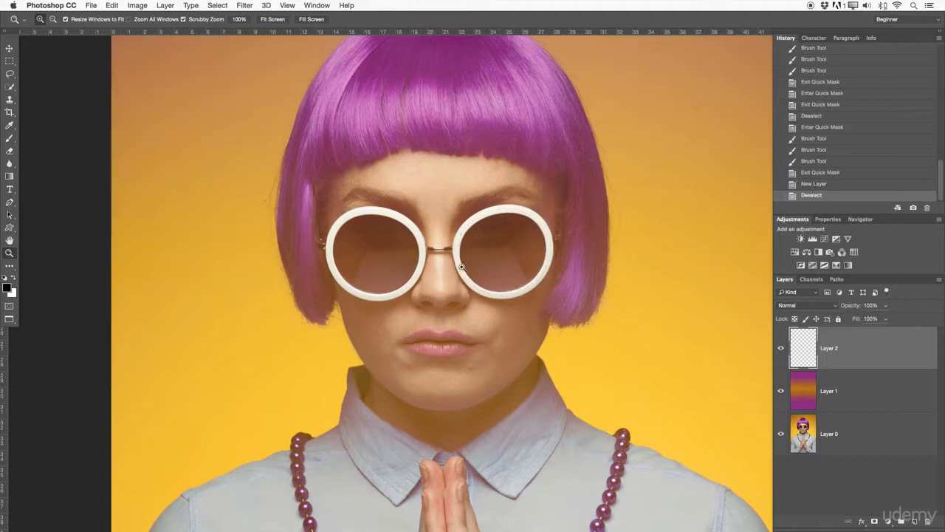
Turn Quick Mask mode on and off once without painting anything
left_click_drag(453, 247, 442, 213)
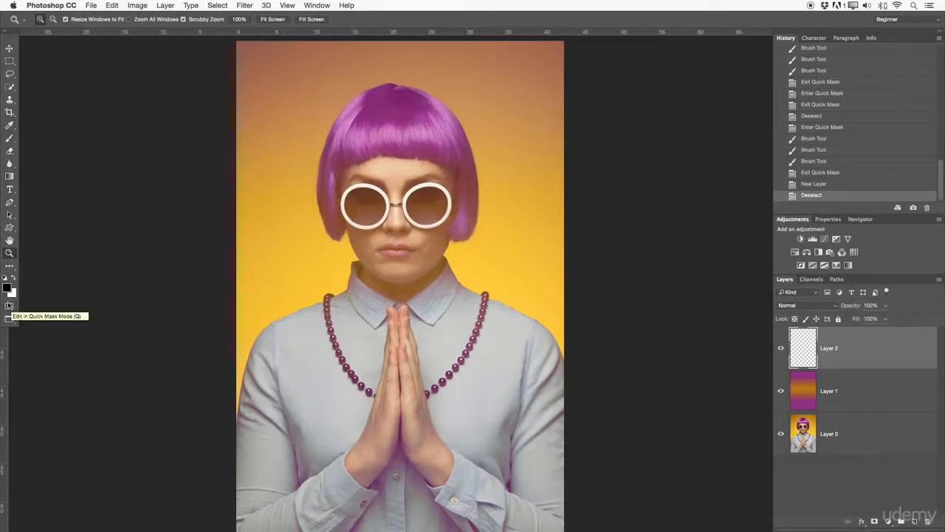
left_click(9, 305)
left_click(11, 306)
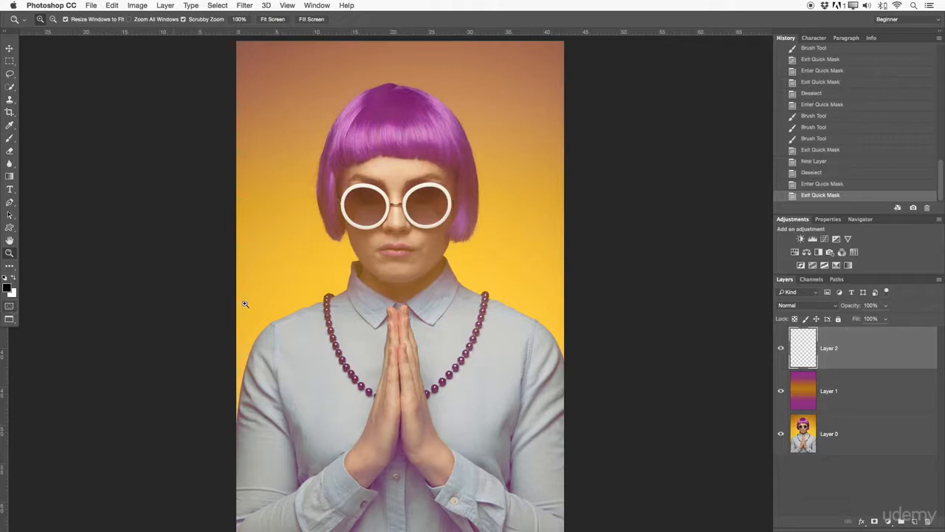
Switch the view to Full Screen Mode with hidden panels, and leave it for the standard screen mode
left_click(9, 320)
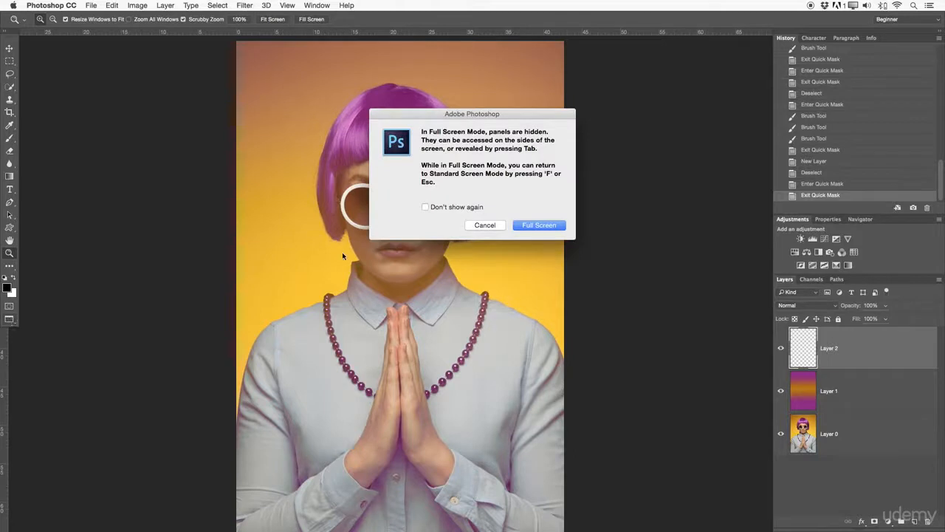
left_click(539, 225)
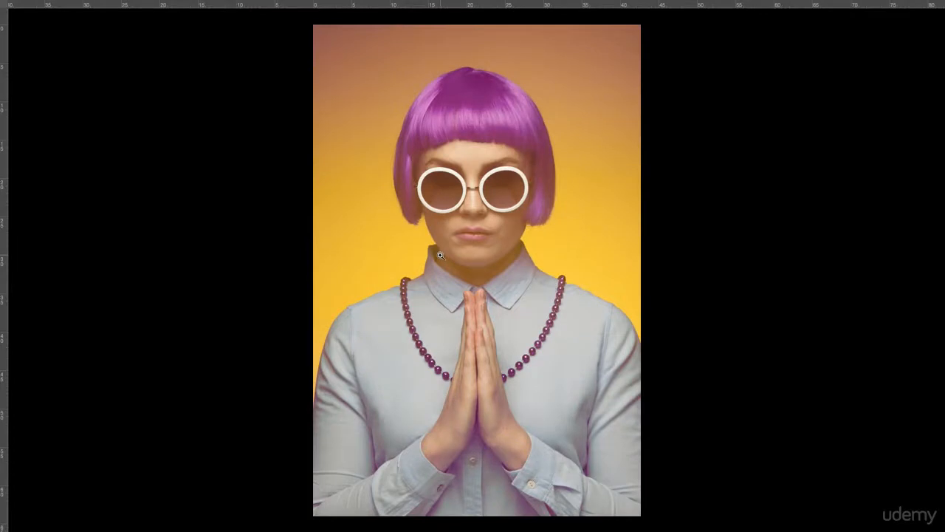
key("Escape")
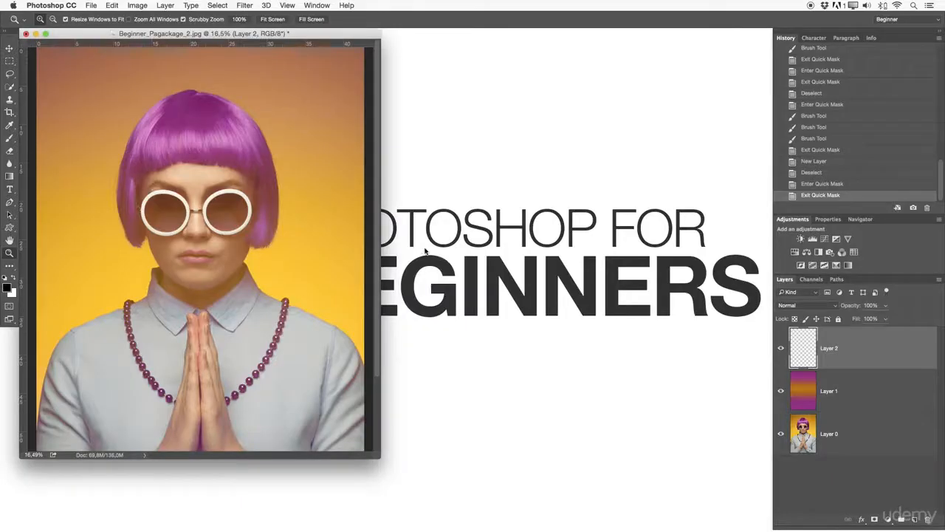
Switch to Full Screen Mode with Menu Bar and check the Application Frame option
key("f")
mouse_move(441, 246)
left_mouse_down()
mouse_move(420, 244)
mouse_move(433, 253)
left_mouse_up()
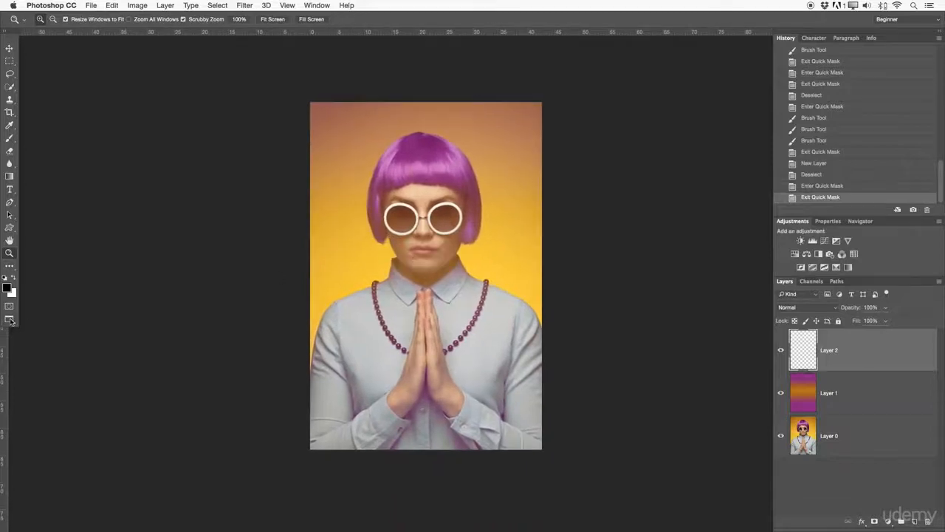
left_click(322, 5)
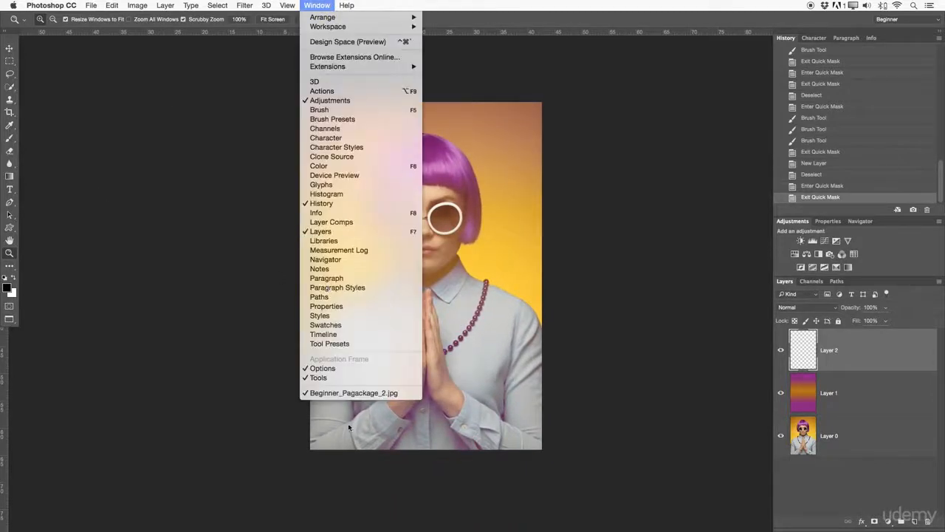
left_click(344, 363)
left_click(493, 249)
Cycle through the full screen and standard screen modes, and return to Full Screen Mode with Menu Bar
key("f")
key("f")
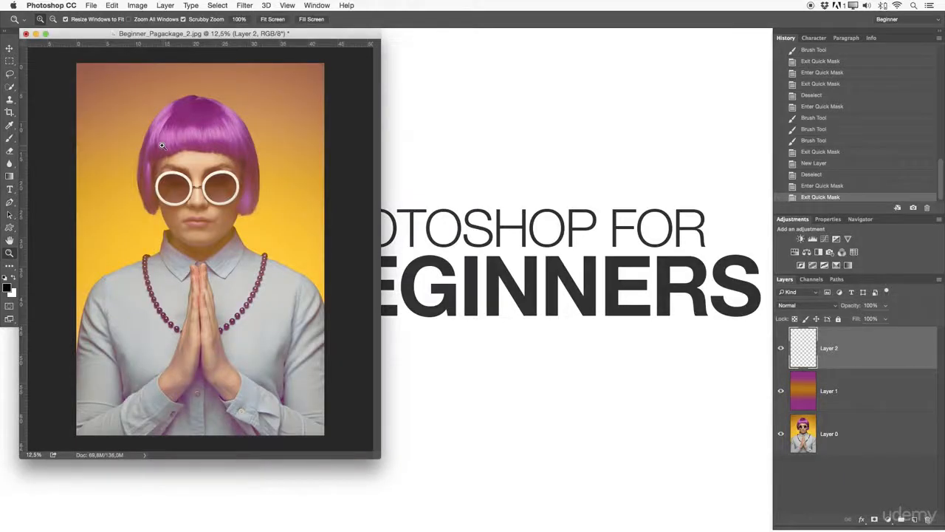
left_click(91, 5)
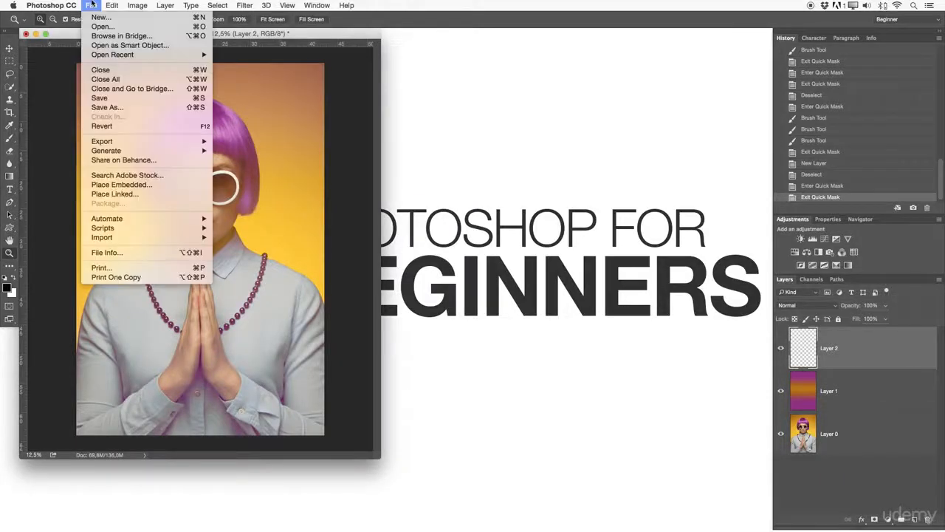
left_click(210, 46)
key("f")
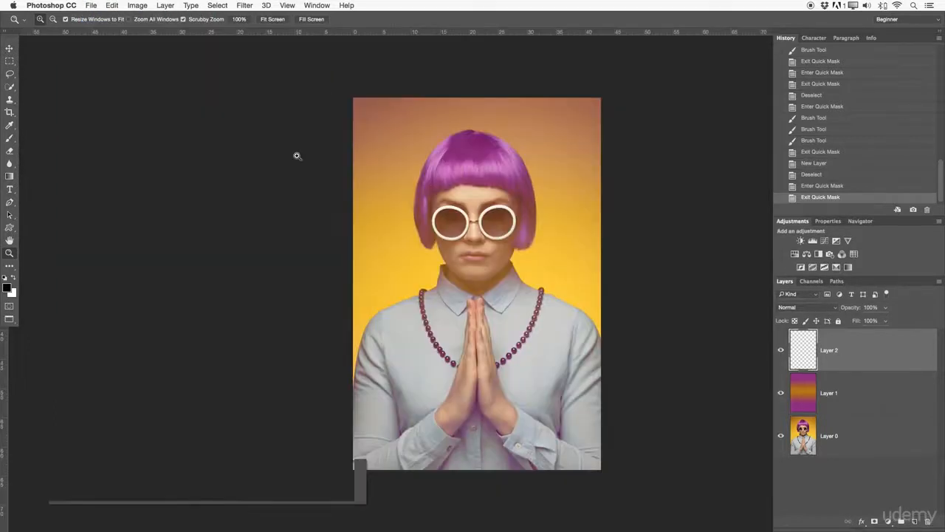
scroll(451, 239, "right", 3)
left_click(480, 263)
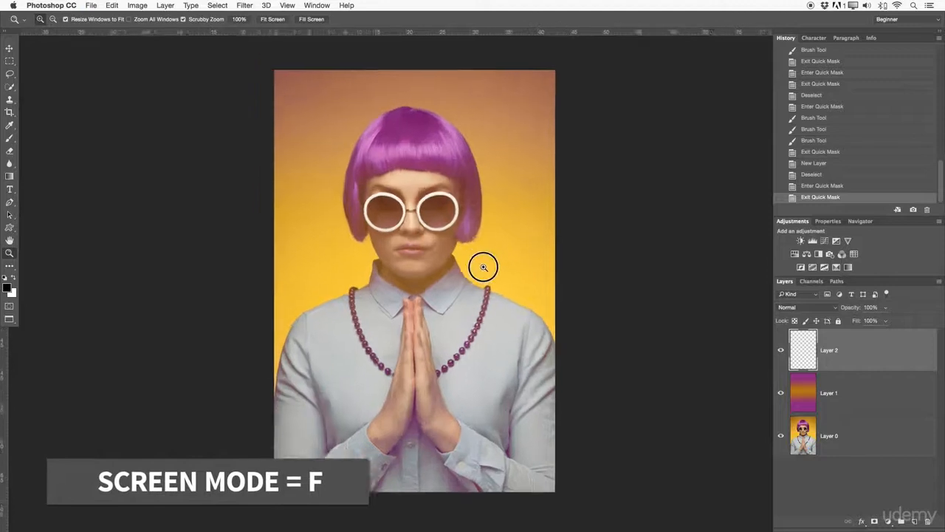